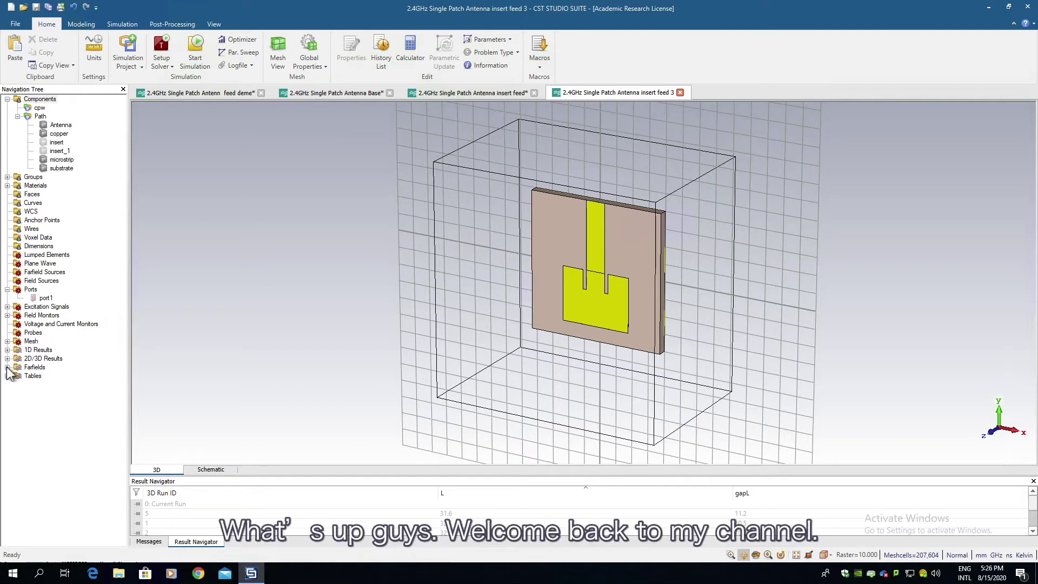
- Display the 1D Results table plot of realized gain and the farfield at 2.4 GHz for the insert feed 3 antenna
{"action": "left_click", "coordinate": [33, 367]}
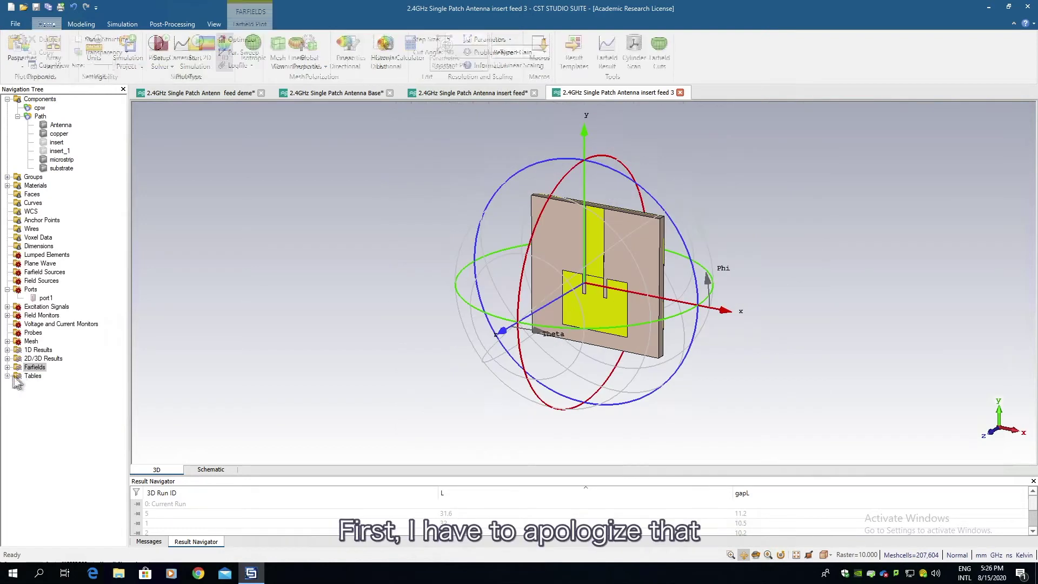
{"action": "left_click", "coordinate": [34, 375]}
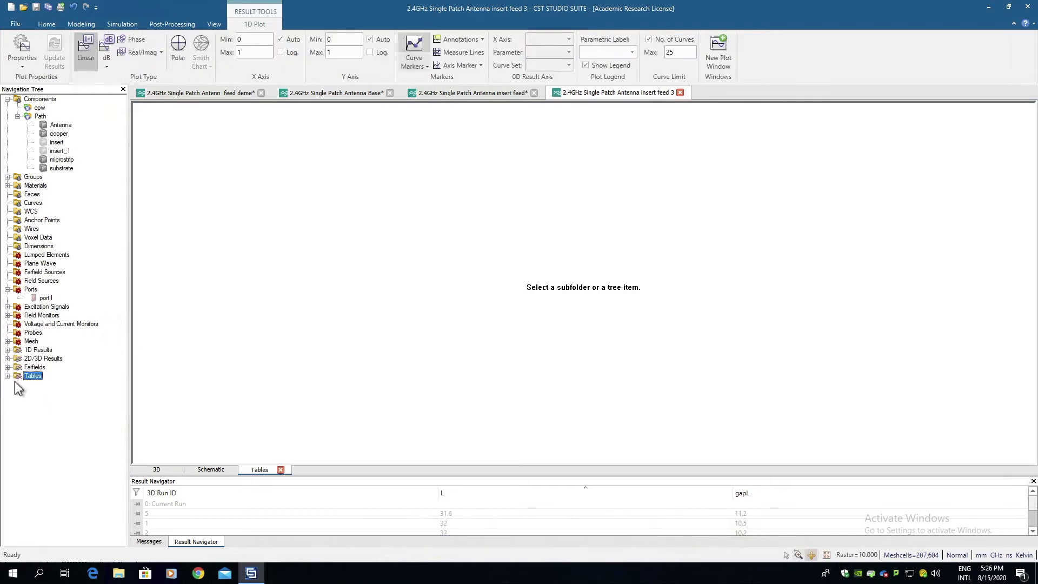
{"action": "left_click", "coordinate": [7, 375]}
{"action": "left_click", "coordinate": [26, 385]}
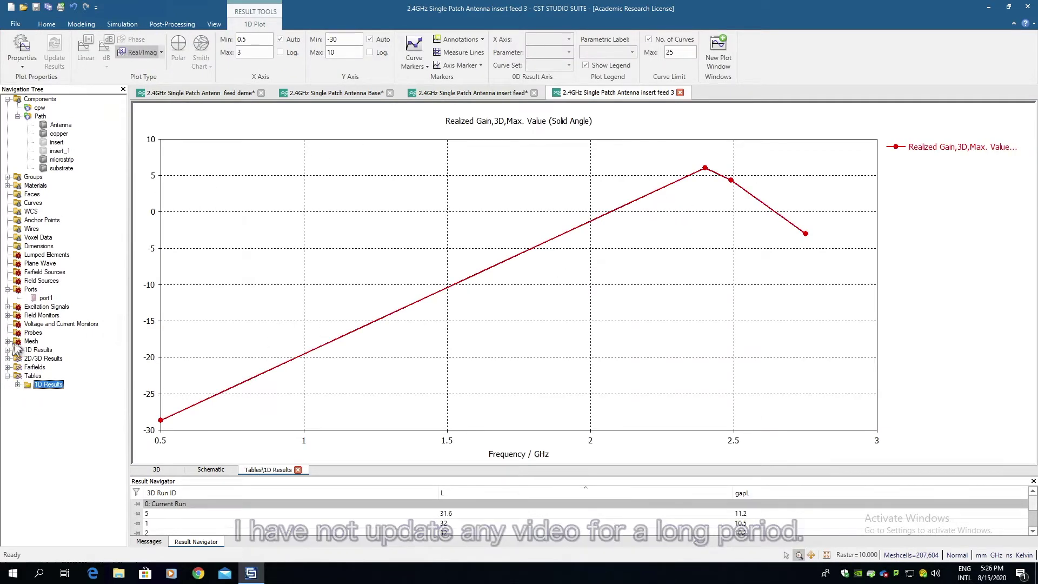
{"action": "left_click", "coordinate": [35, 367]}
{"action": "left_click", "coordinate": [7, 367]}
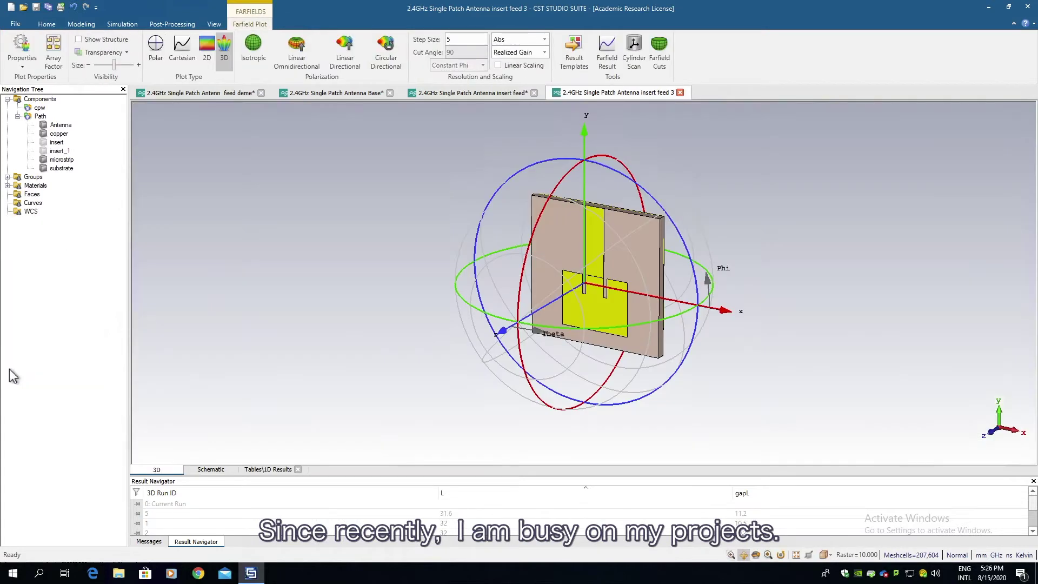
{"action": "left_click", "coordinate": [51, 393]}
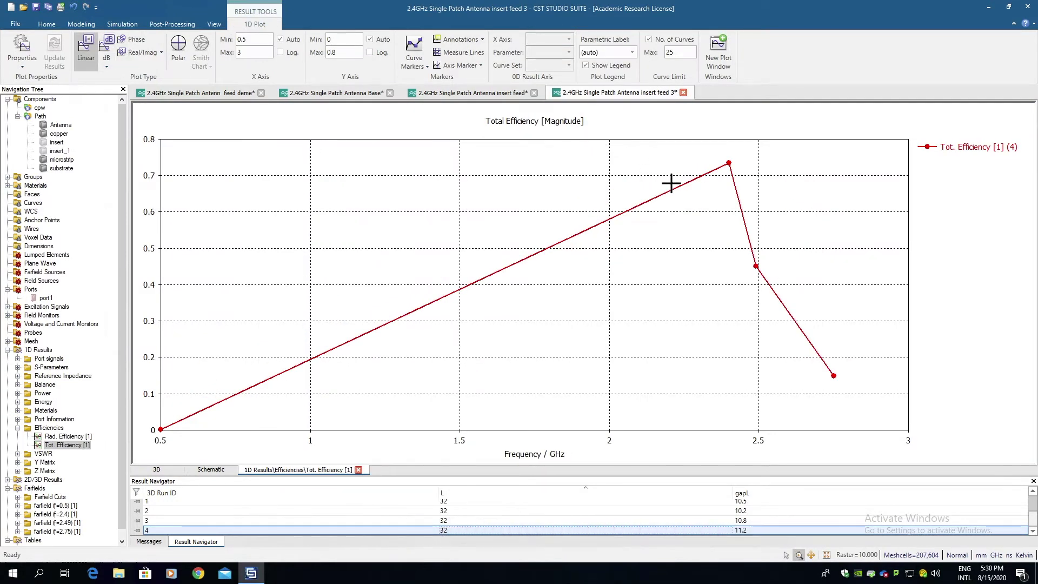
- Place a curve marker on the peak of the Total Efficiency curve
{"action": "left_click", "coordinate": [734, 168]}
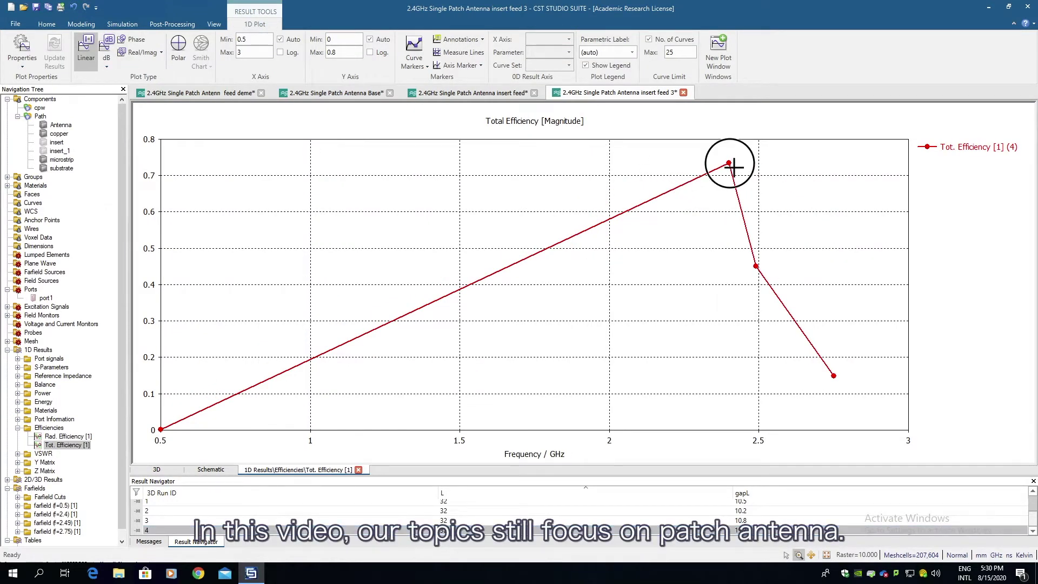
{"action": "double_click", "coordinate": [731, 165]}
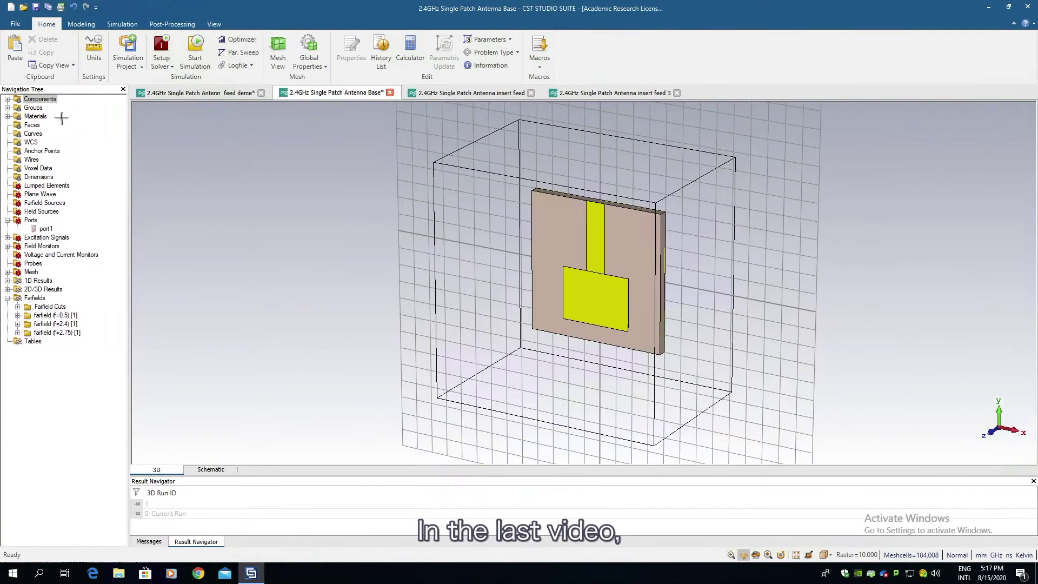
- Display the S-Parameters result of the base patch antenna
{"action": "left_click", "coordinate": [43, 100]}
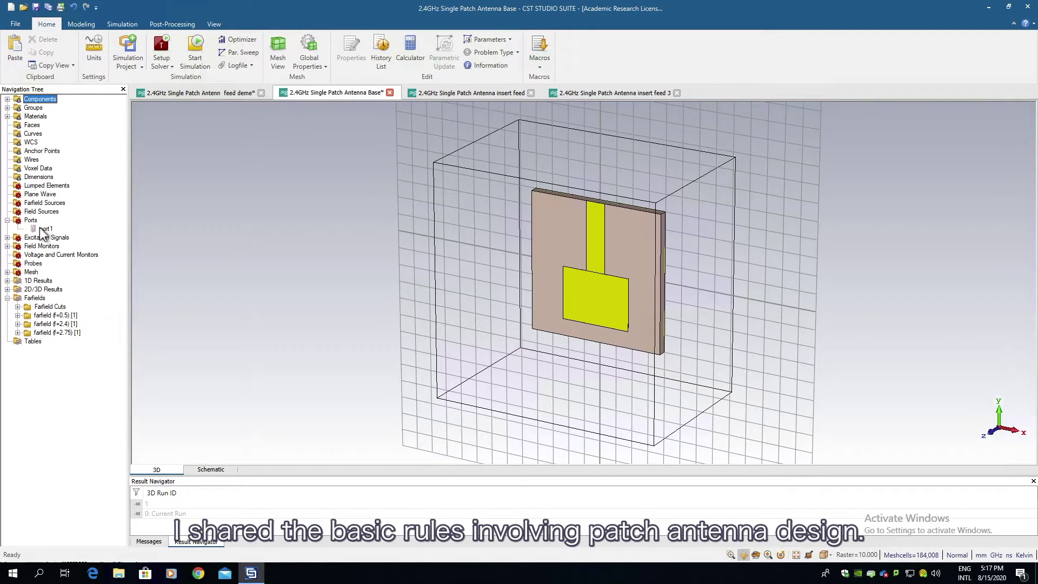
{"action": "left_click", "coordinate": [7, 281]}
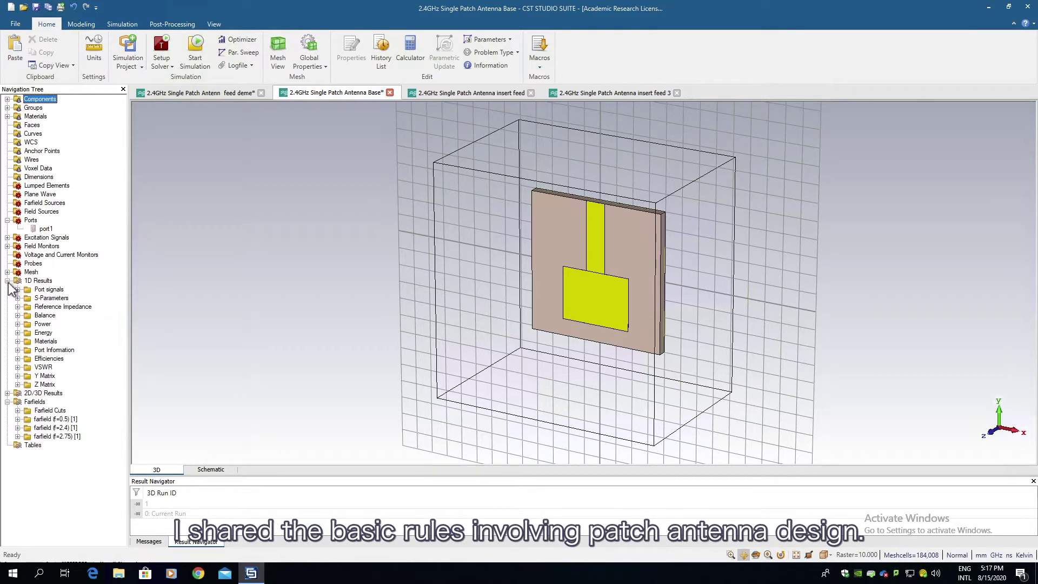
{"action": "left_click", "coordinate": [18, 298]}
{"action": "left_click", "coordinate": [51, 307]}
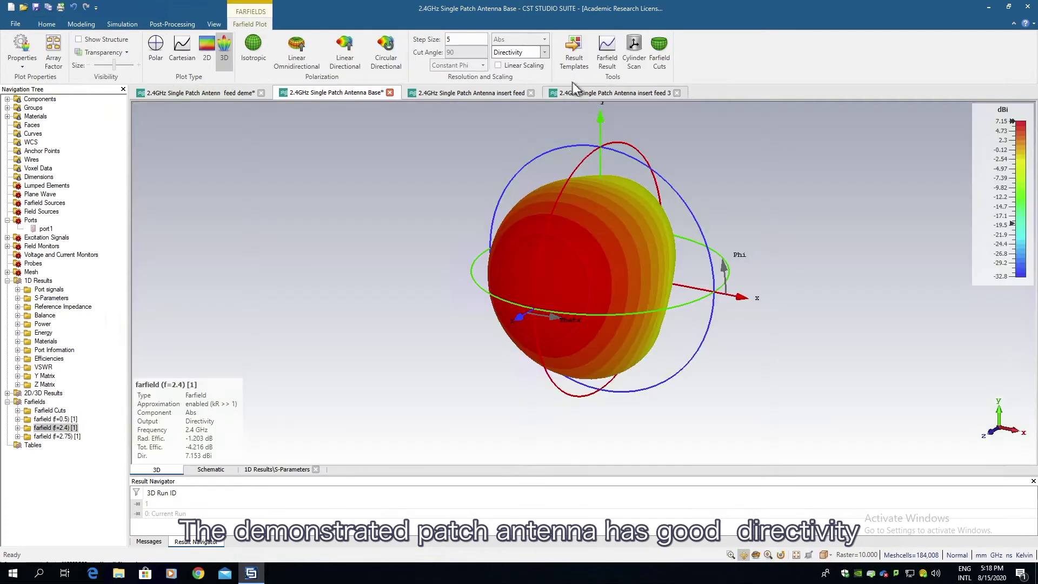
- Switch the plotted quantity of the 2.4 GHz farfield to Realized Gain
{"action": "left_click", "coordinate": [545, 52]}
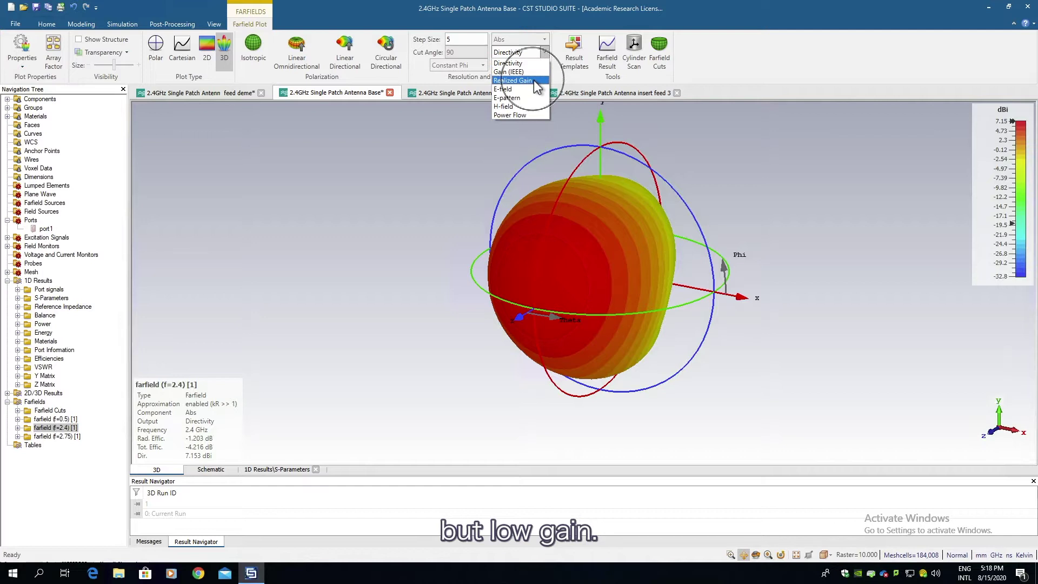
{"action": "left_click", "coordinate": [534, 80]}
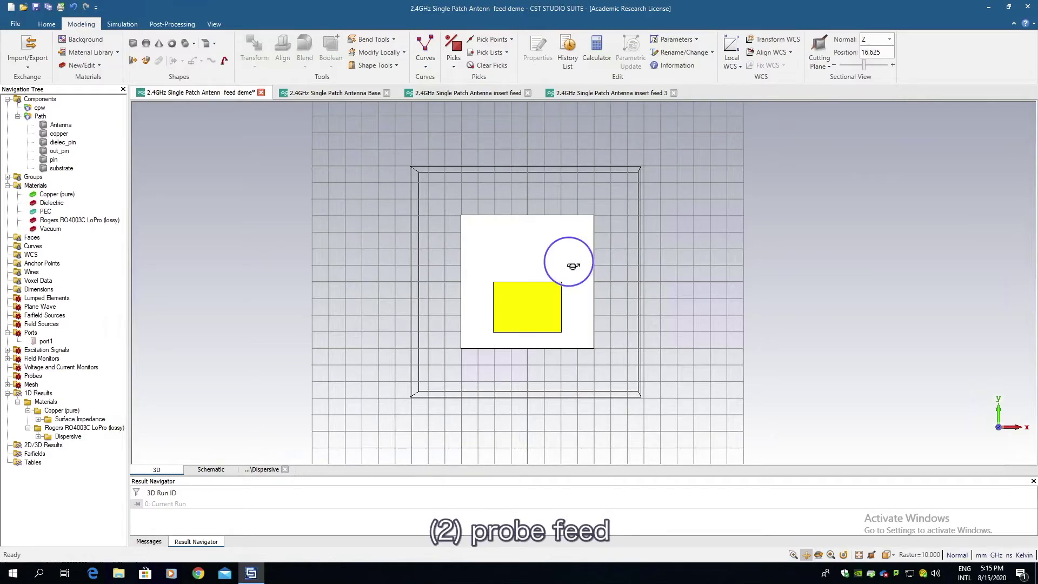
- Examine the probe-fed patch antenna model from the back and side, including the feed pin behind the ground plane
{"action": "left_click_drag", "start_coordinate": [572, 260], "coordinate": [176, 239]}
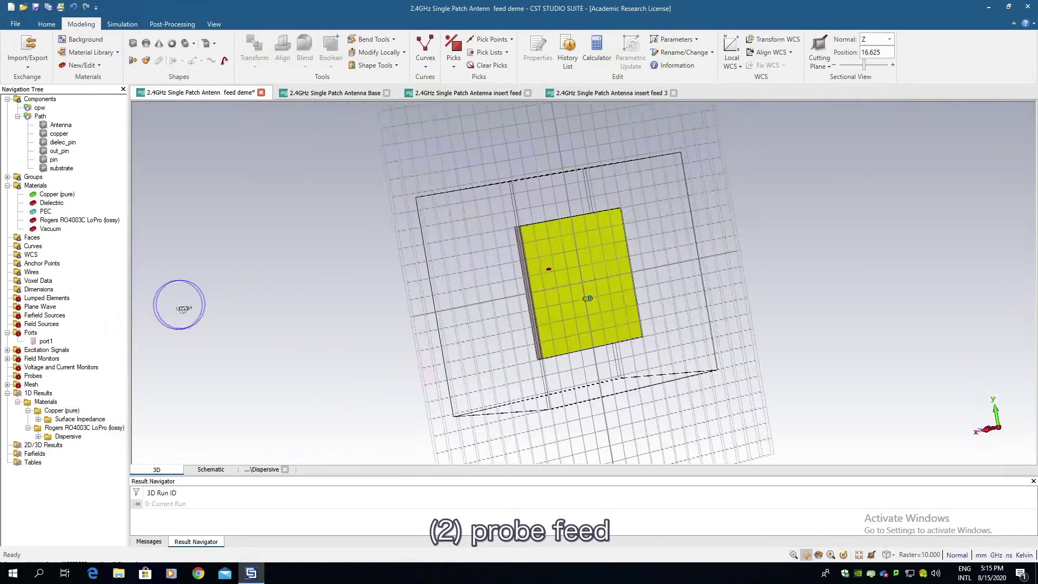
{"action": "scroll", "coordinate": [609, 233], "scroll_direction": "up", "scroll_amount": 10}
{"action": "scroll", "coordinate": [609, 233], "scroll_direction": "down", "scroll_amount": 10}
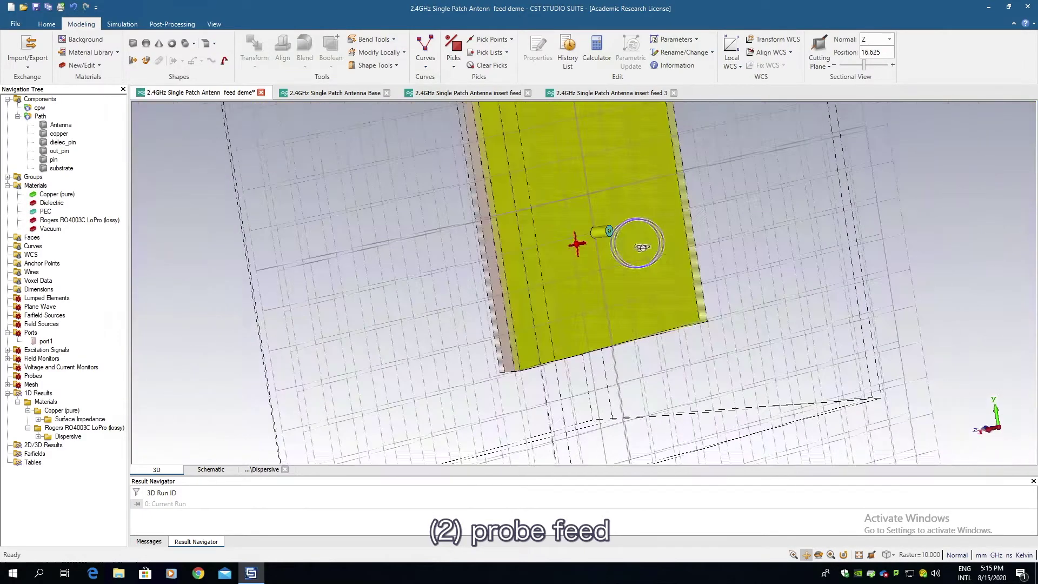
{"action": "left_click_drag", "start_coordinate": [609, 233], "coordinate": [608, 266]}
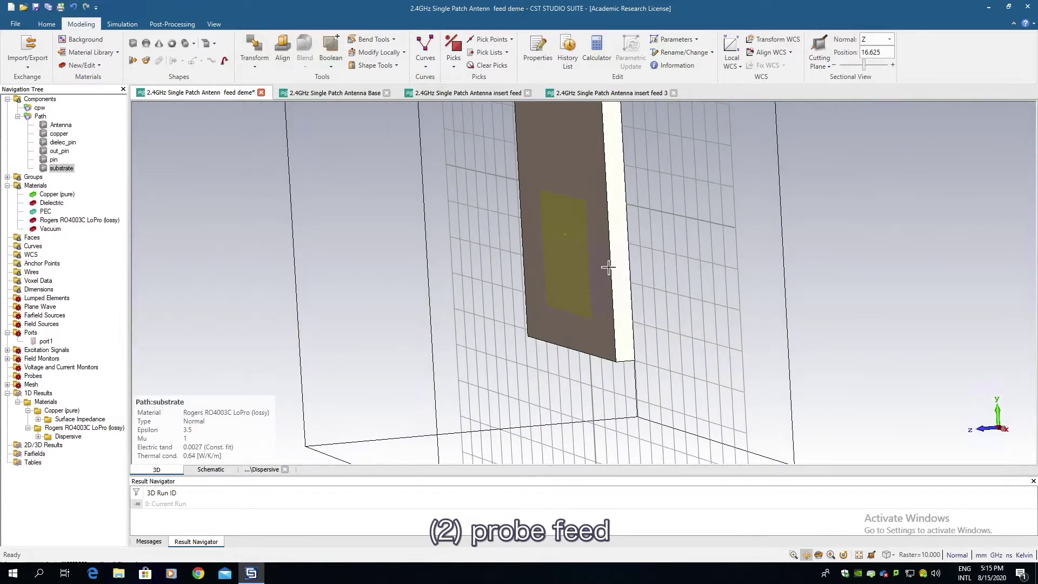
{"action": "left_click_drag", "start_coordinate": [463, 280], "coordinate": [533, 286]}
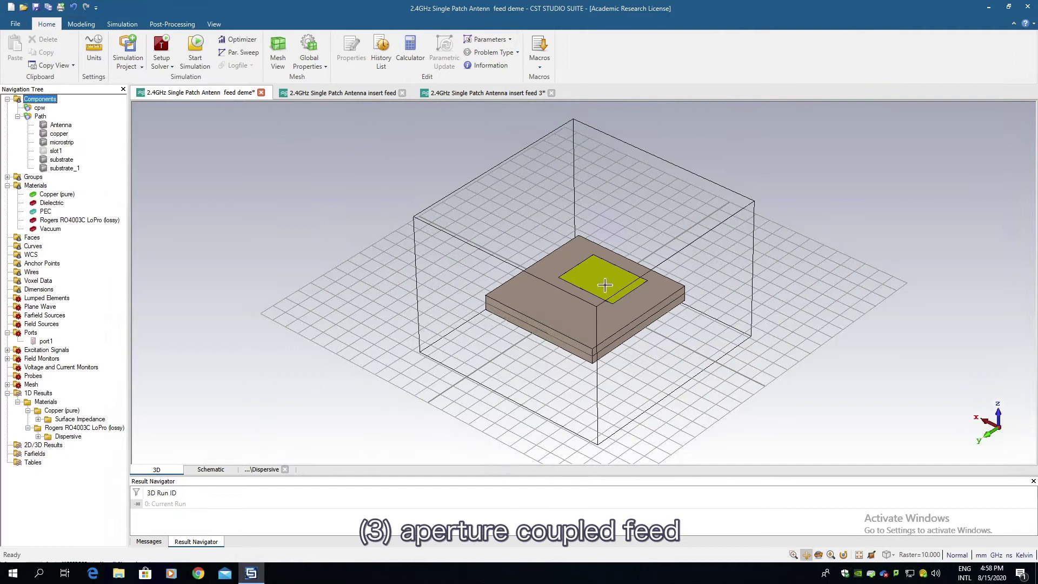
- Hide the patch and upper substrate of the aperture-coupled antenna, and examine the slotted copper ground plane and lower substrate
{"action": "left_click", "coordinate": [605, 285]}
{"action": "left_click", "coordinate": [61, 159]}
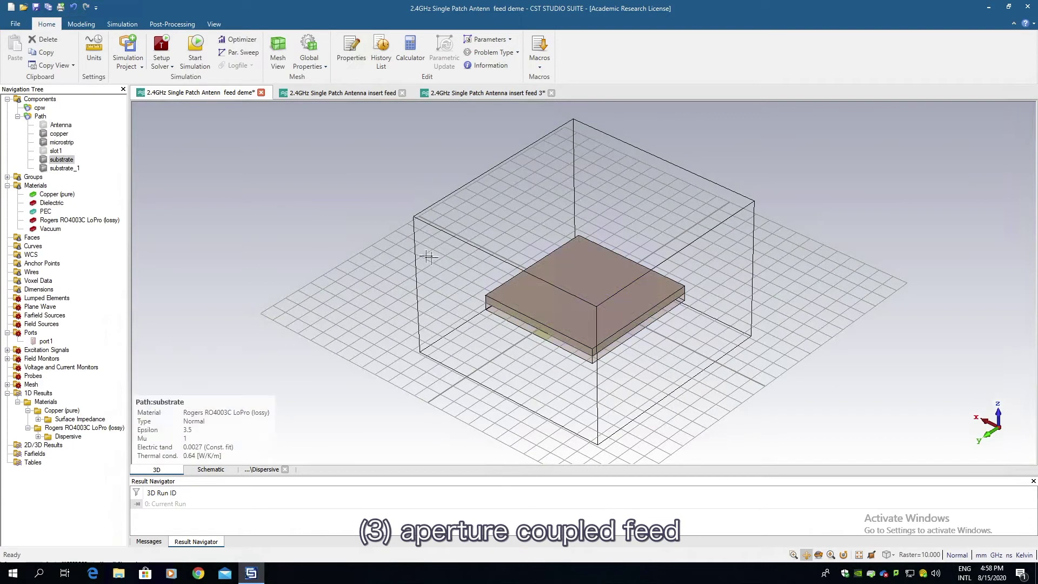
{"action": "left_click", "coordinate": [63, 168]}
{"action": "left_click", "coordinate": [59, 134]}
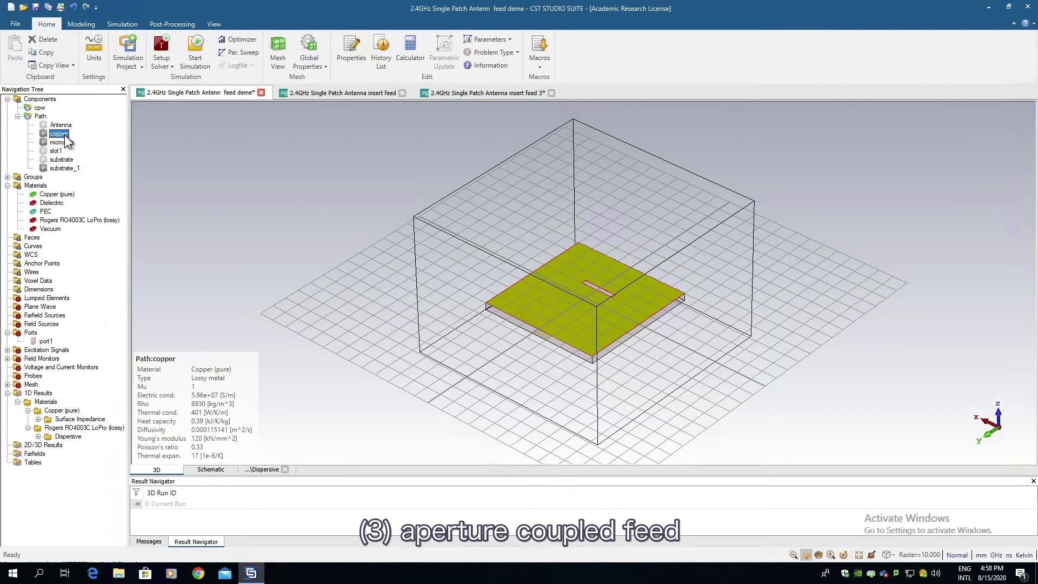
{"action": "left_click", "coordinate": [62, 168]}
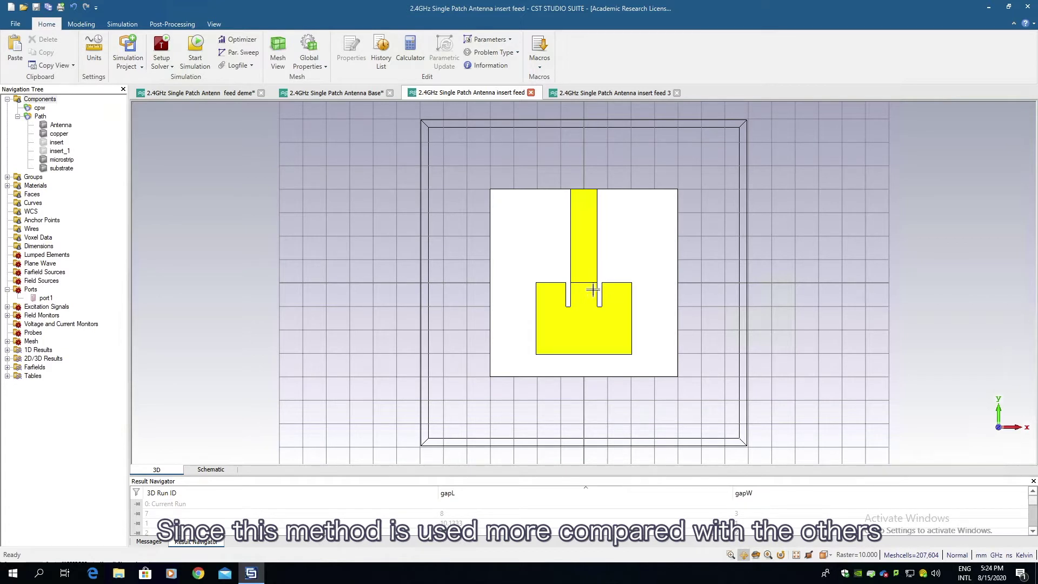
- Examine the insert-fed patch antenna from the side and front, and highlight its microstrip feed line
{"action": "mouse_move", "coordinate": [593, 294]}
{"action": "left_mouse_down"}
{"action": "mouse_move", "coordinate": [433, 306]}
{"action": "mouse_move", "coordinate": [250, 283]}
{"action": "mouse_move", "coordinate": [655, 295]}
{"action": "left_mouse_up"}
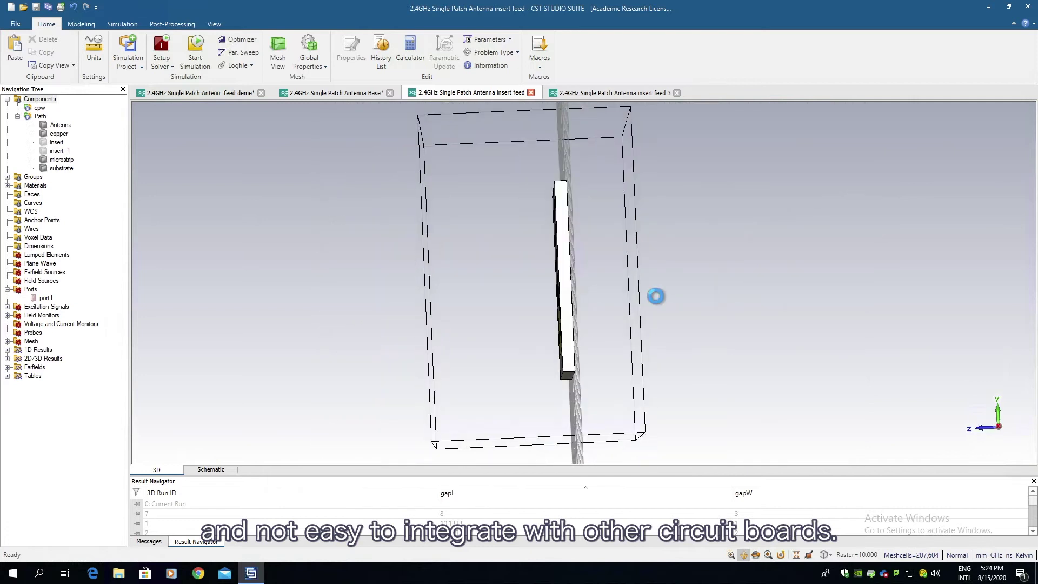
{"action": "key", "text": "space"}
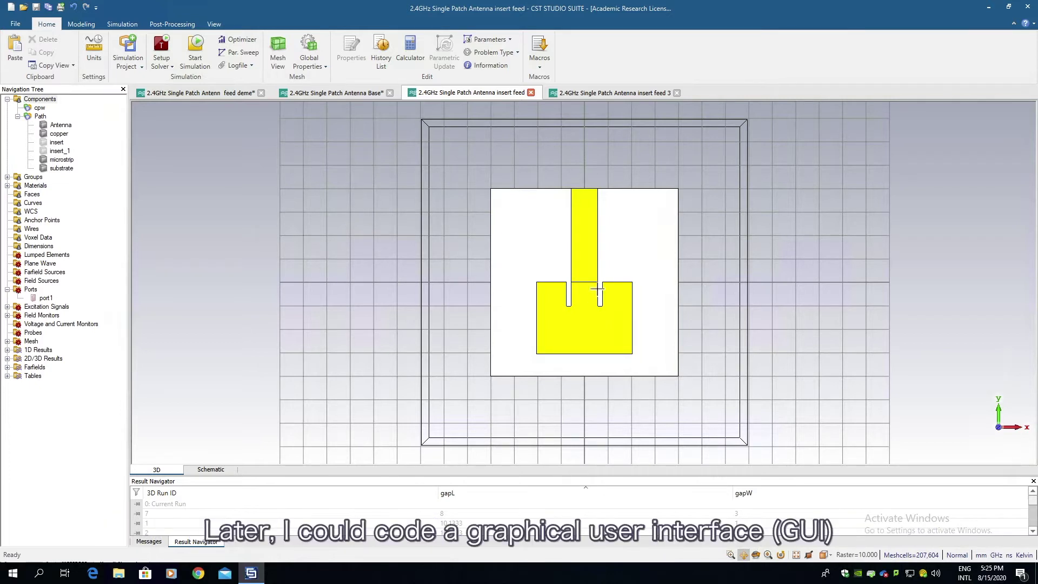
{"action": "left_click", "coordinate": [590, 249]}
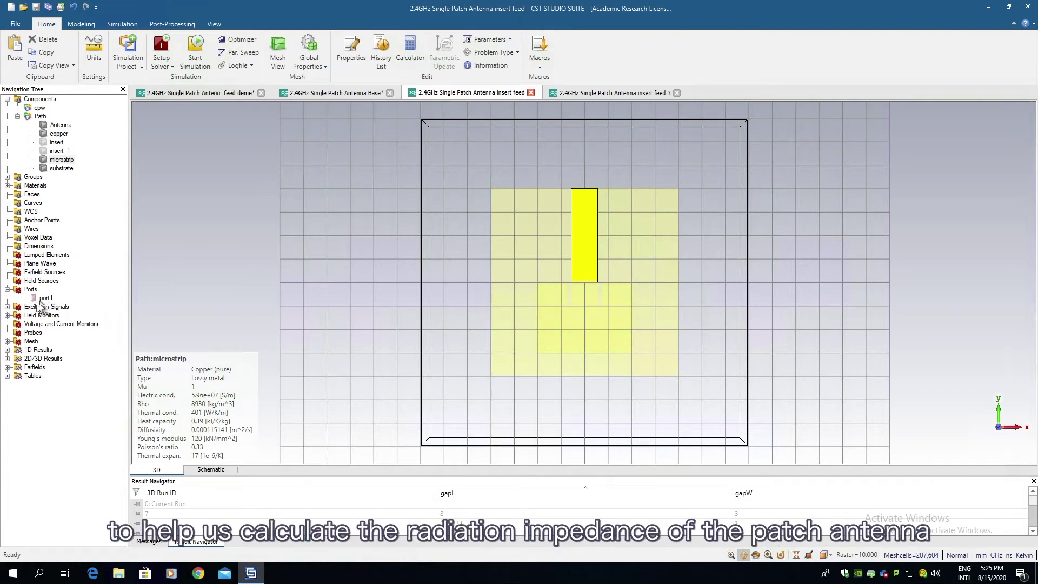
{"action": "left_click", "coordinate": [7, 350]}
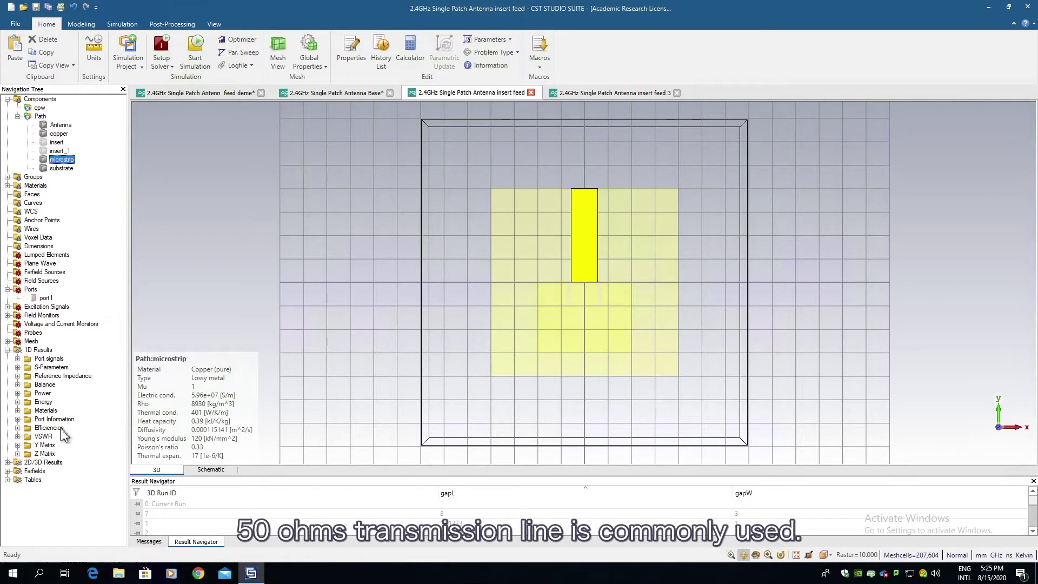
{"action": "left_click", "coordinate": [533, 287]}
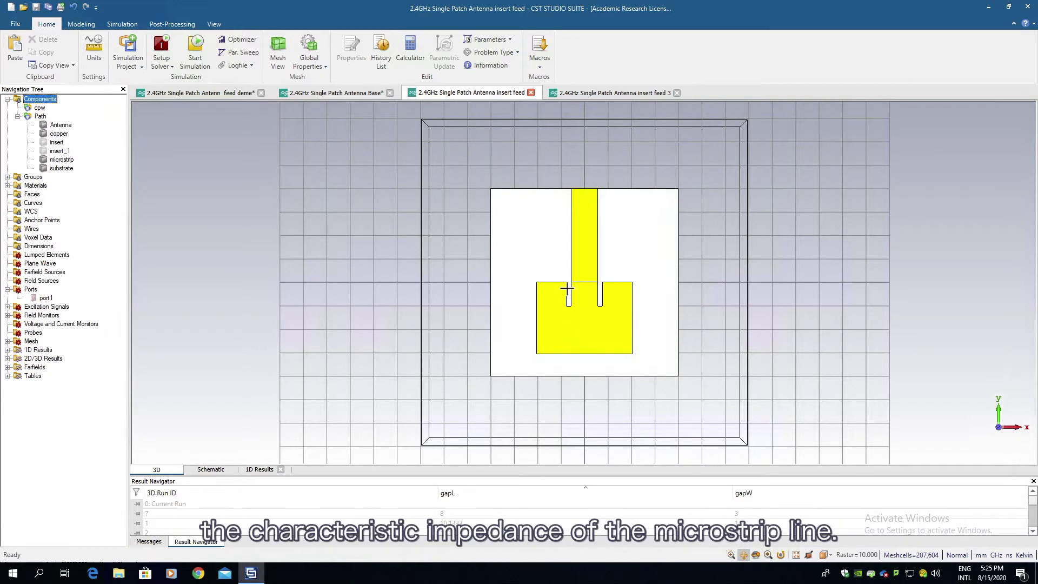
- Plot S1,1 of the insert feed antenna and place a curve marker at the curve's first resonance dip
{"action": "left_click", "coordinate": [7, 350]}
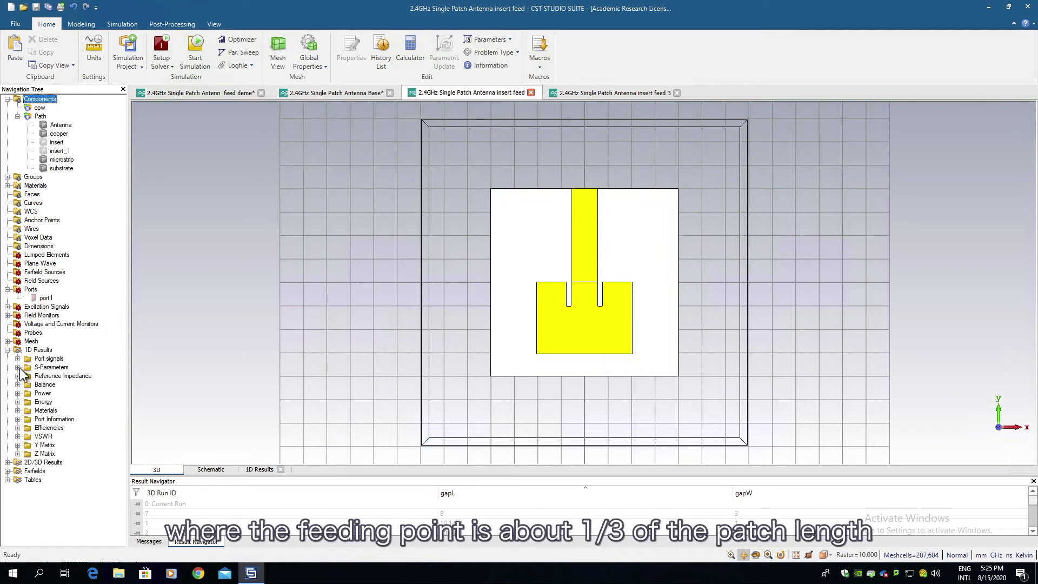
{"action": "left_click", "coordinate": [18, 367]}
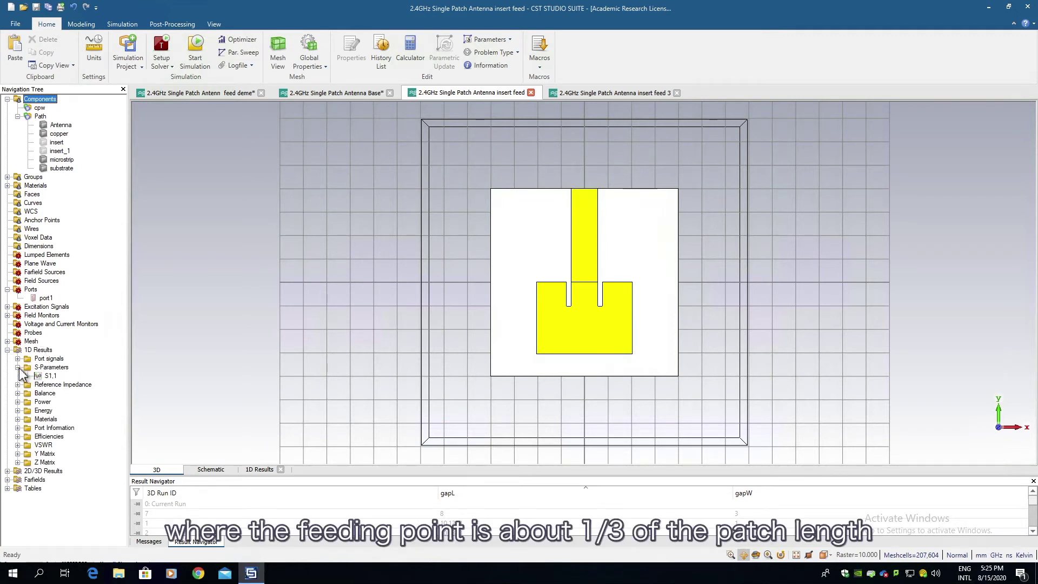
{"action": "left_click", "coordinate": [50, 375]}
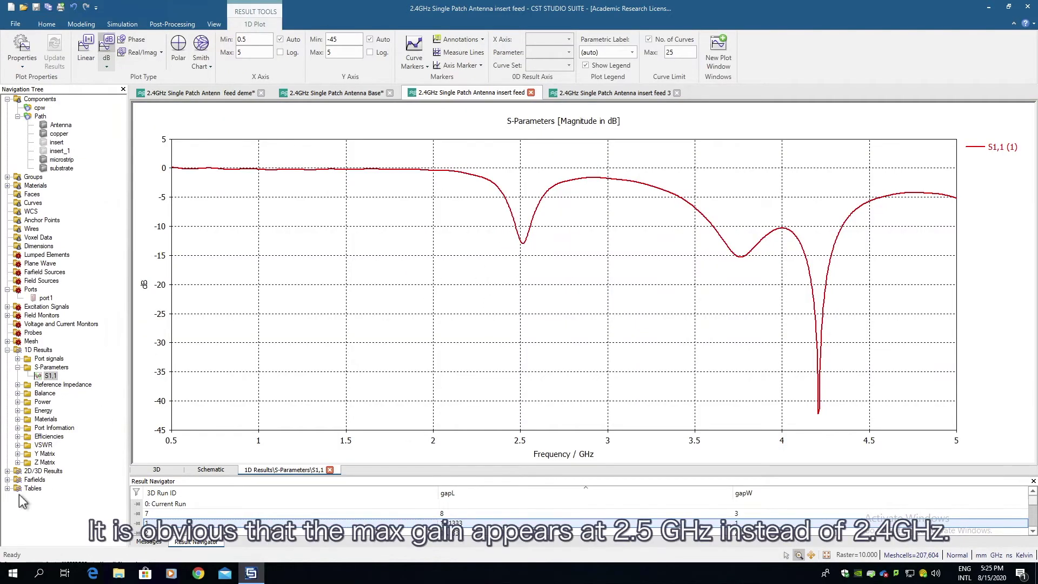
{"action": "left_click", "coordinate": [527, 248]}
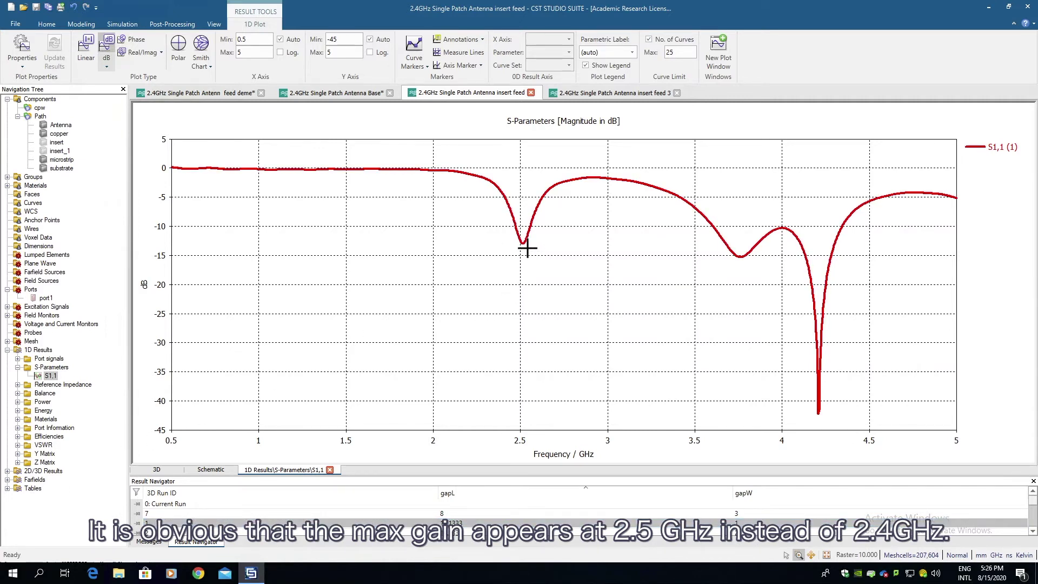
{"action": "key", "text": "m"}
{"action": "double_click", "coordinate": [527, 249]}
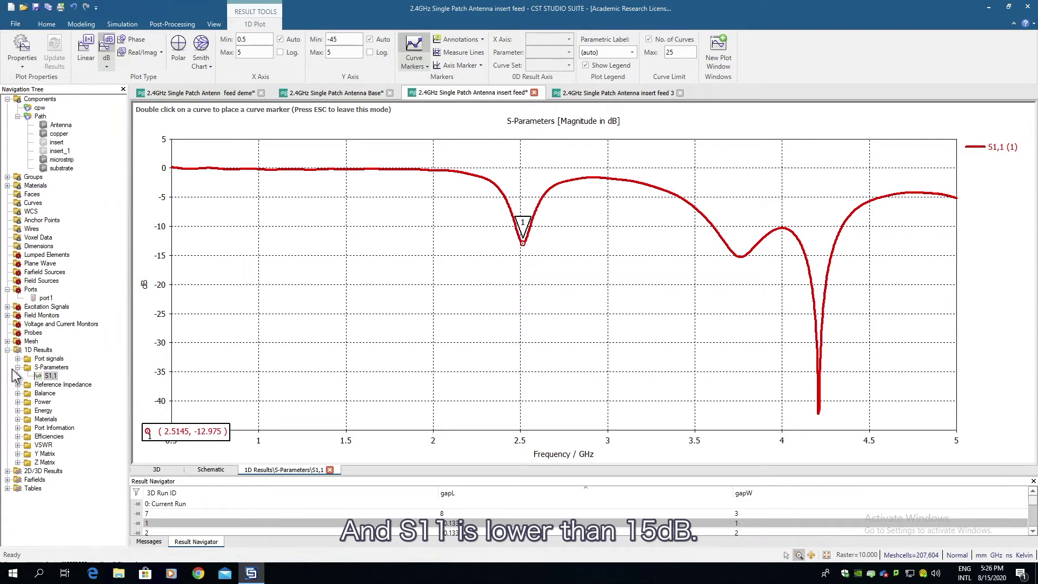
- Plot the Tot. Efficiency [1] curve in linear scale and place curve markers on its 2.4 GHz and 2.75 GHz points
{"action": "left_click", "coordinate": [18, 436]}
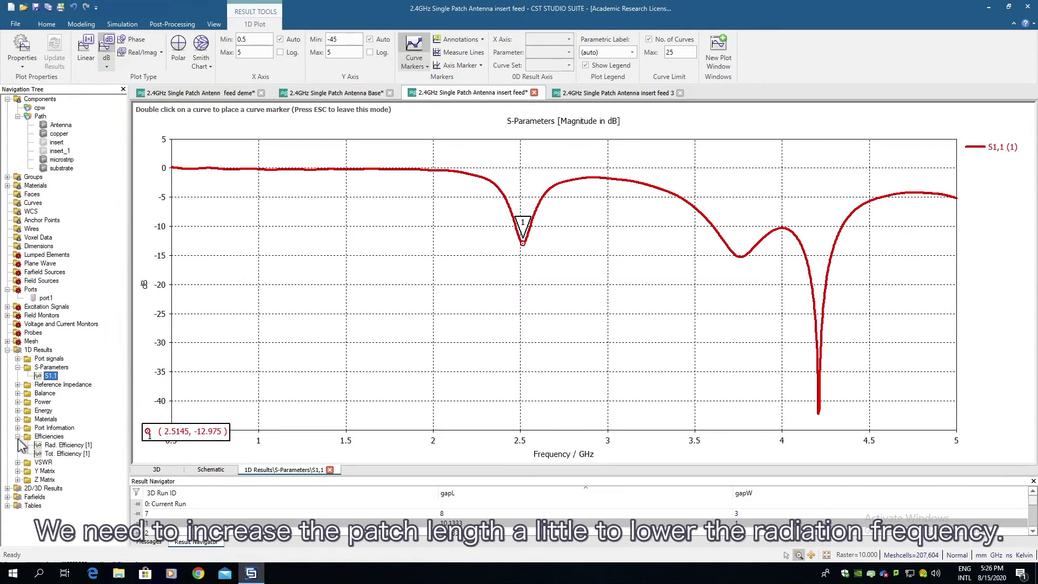
{"action": "left_click", "coordinate": [60, 455]}
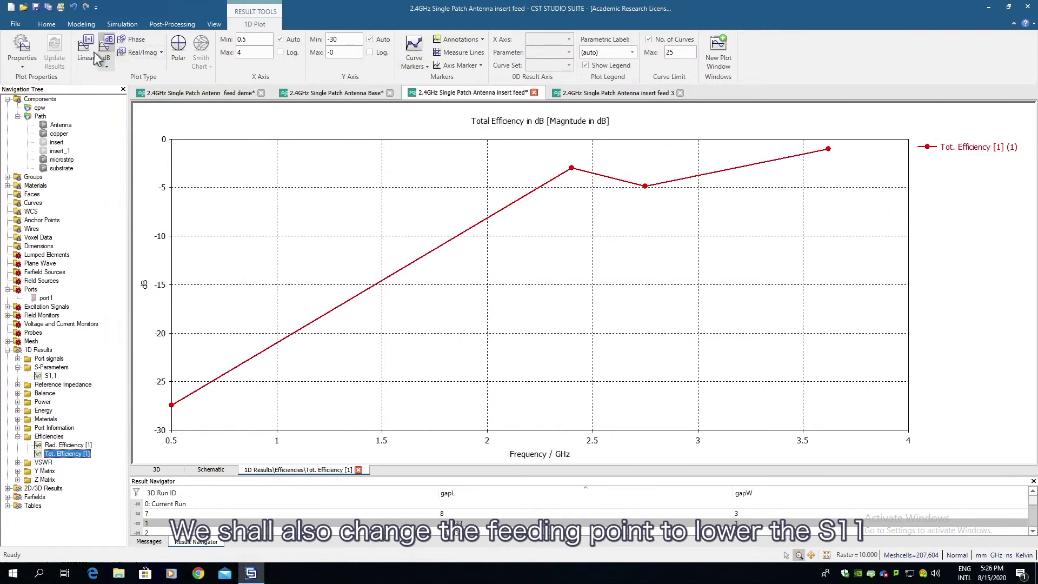
{"action": "left_click", "coordinate": [86, 48]}
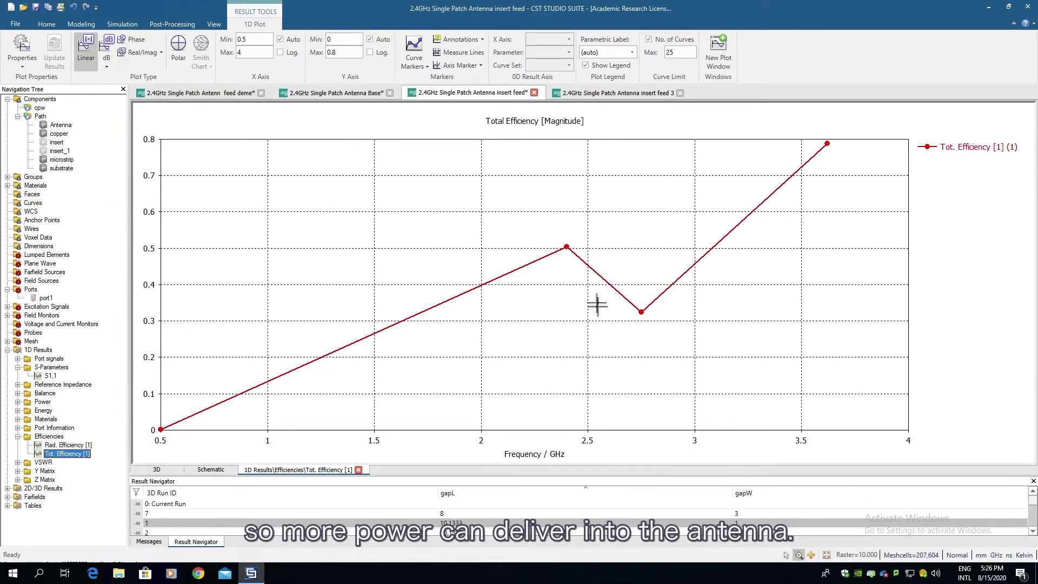
{"action": "key", "text": "m"}
{"action": "double_click", "coordinate": [571, 252]}
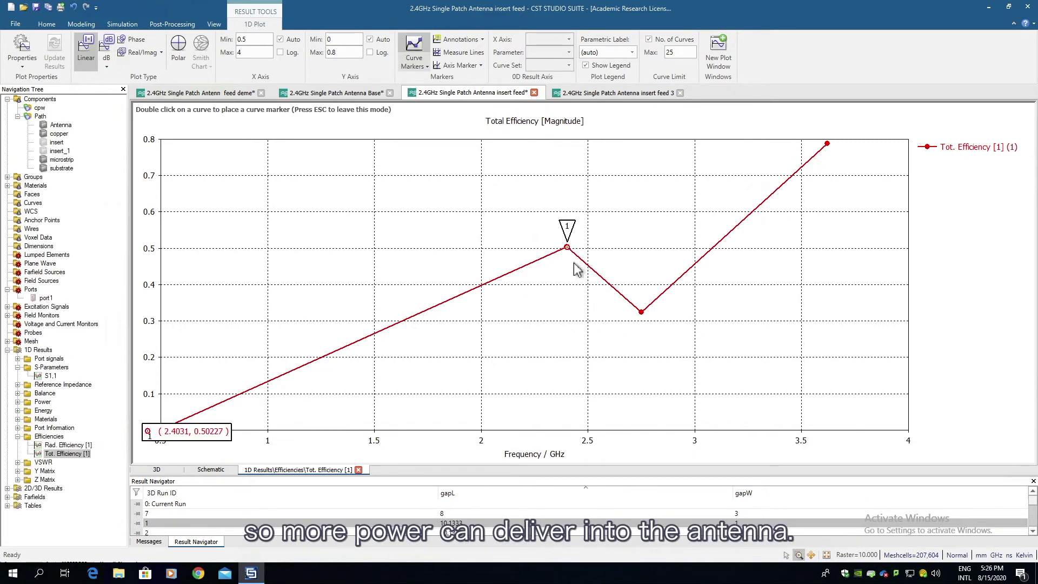
{"action": "double_click", "coordinate": [643, 313]}
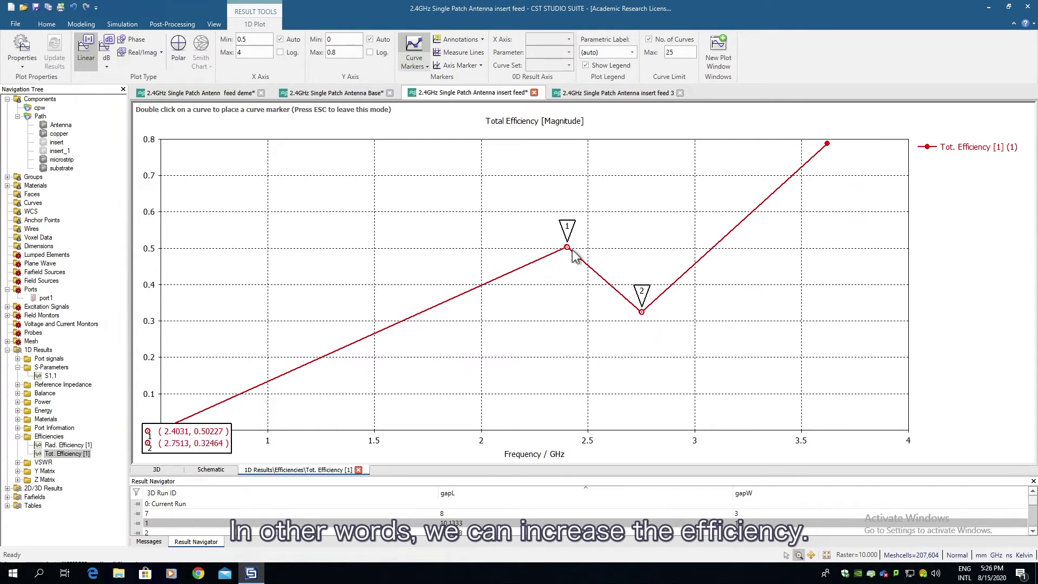
- Switch to the 2.4GHz Single Patch Antenna insert feed 3 project and plot its maximum realized gain over frequency from the table results
{"action": "left_click", "coordinate": [610, 93]}
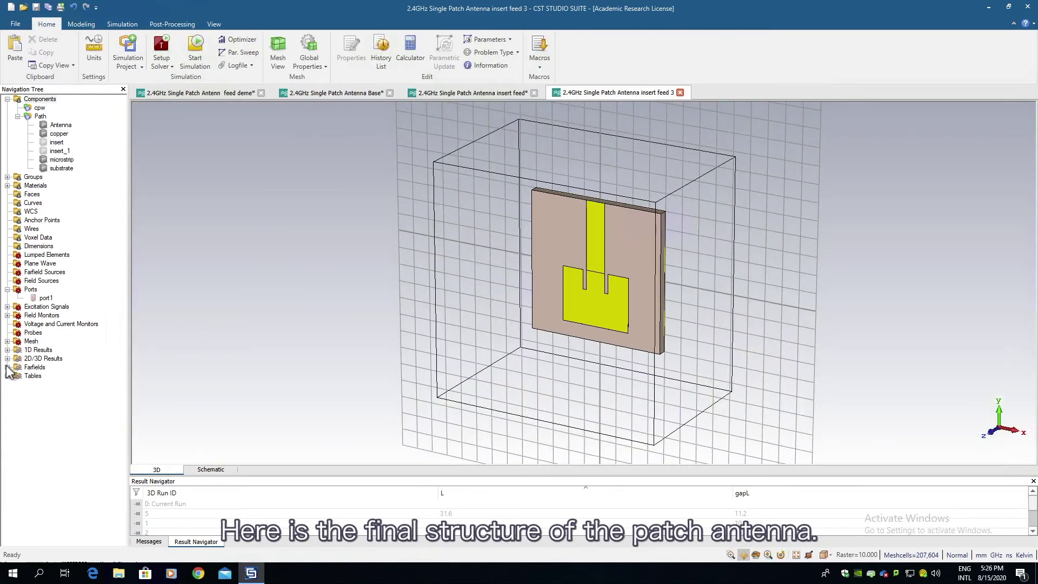
{"action": "double_click", "coordinate": [27, 368]}
{"action": "left_click", "coordinate": [54, 392]}
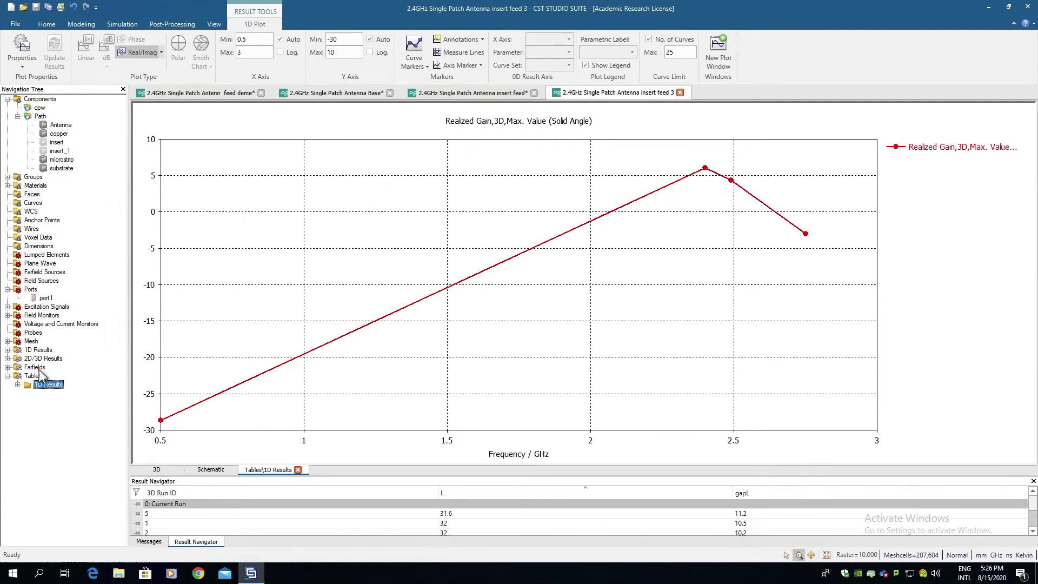
- Display the farfield (f=2.4) [1] in 3D, and compare its Directivity with its Realized Gain, leaving Realized Gain selected
{"action": "left_click", "coordinate": [37, 368]}
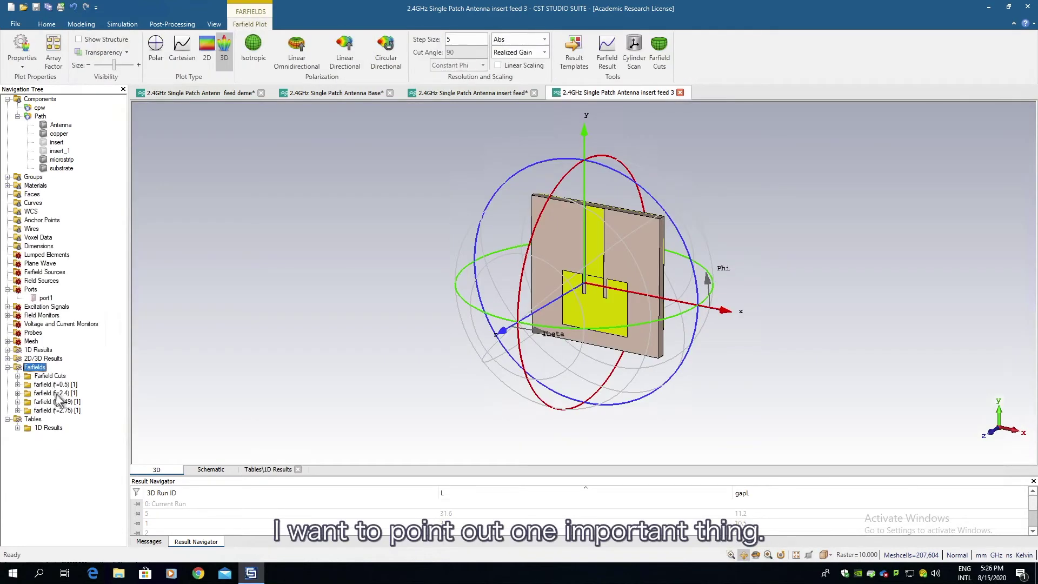
{"action": "left_click", "coordinate": [56, 393]}
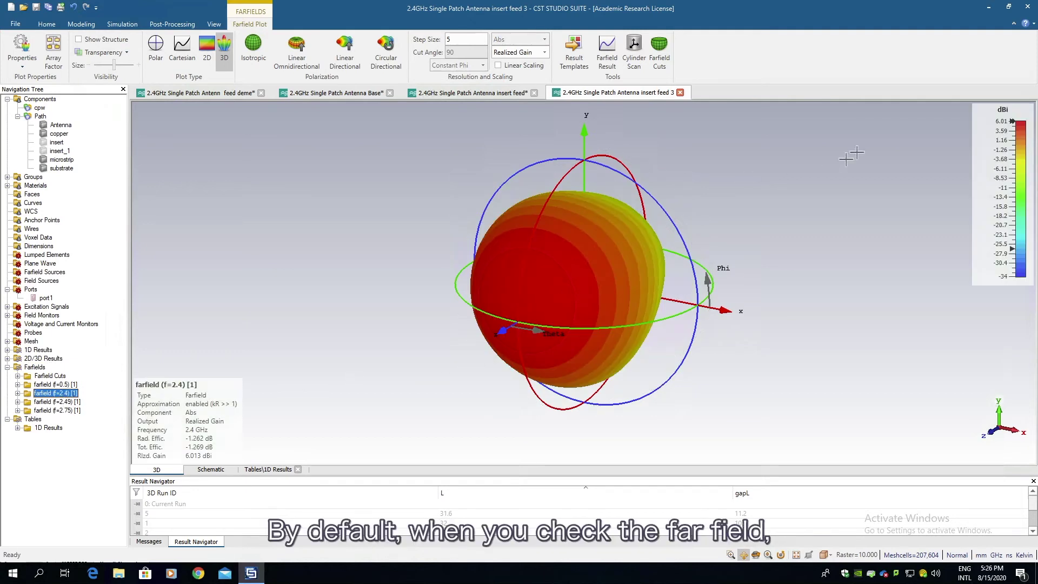
{"action": "left_click", "coordinate": [544, 52]}
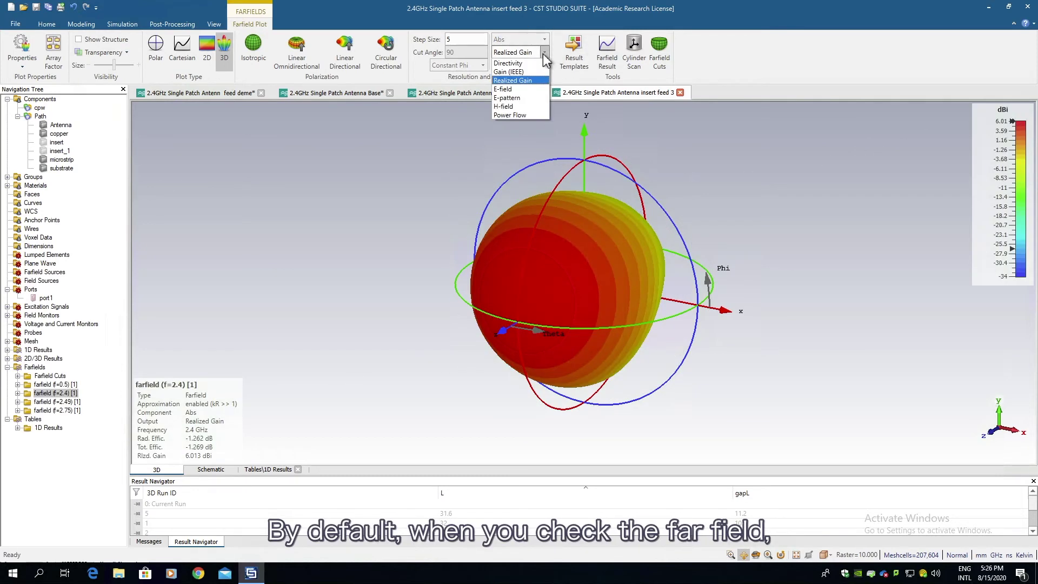
{"action": "left_click", "coordinate": [510, 63]}
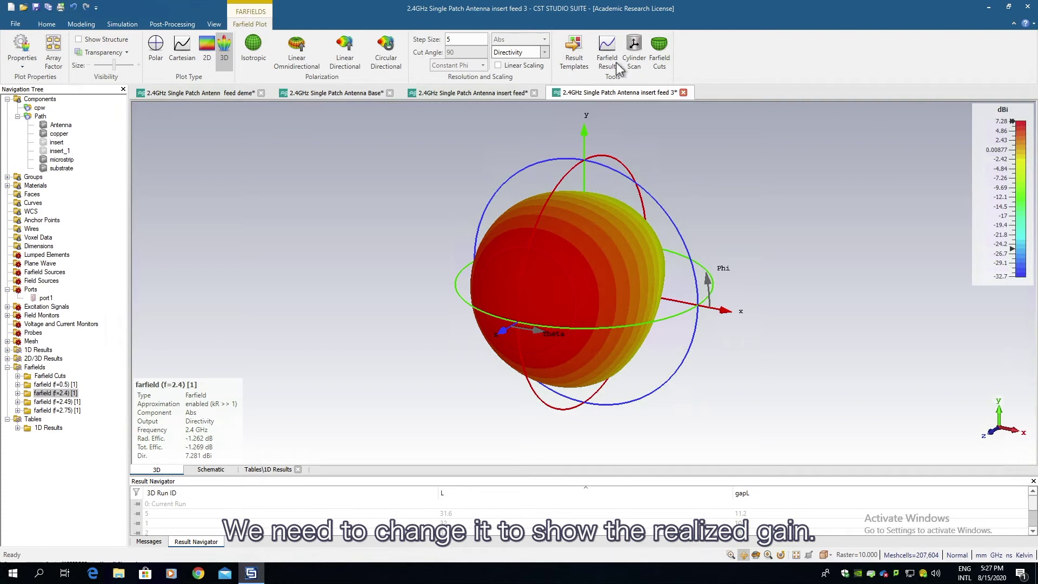
{"action": "left_click", "coordinate": [544, 53]}
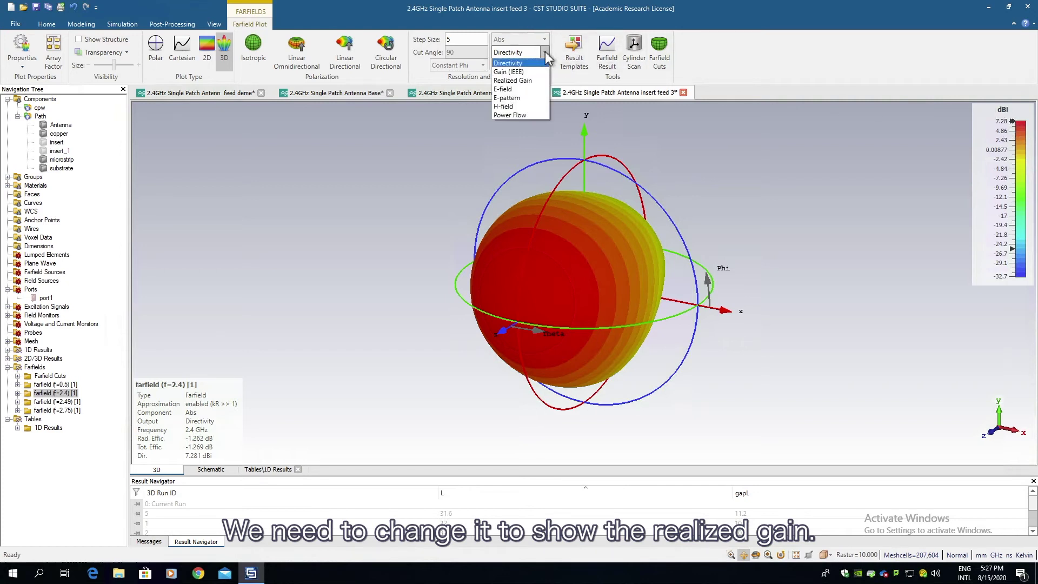
{"action": "left_click", "coordinate": [524, 81]}
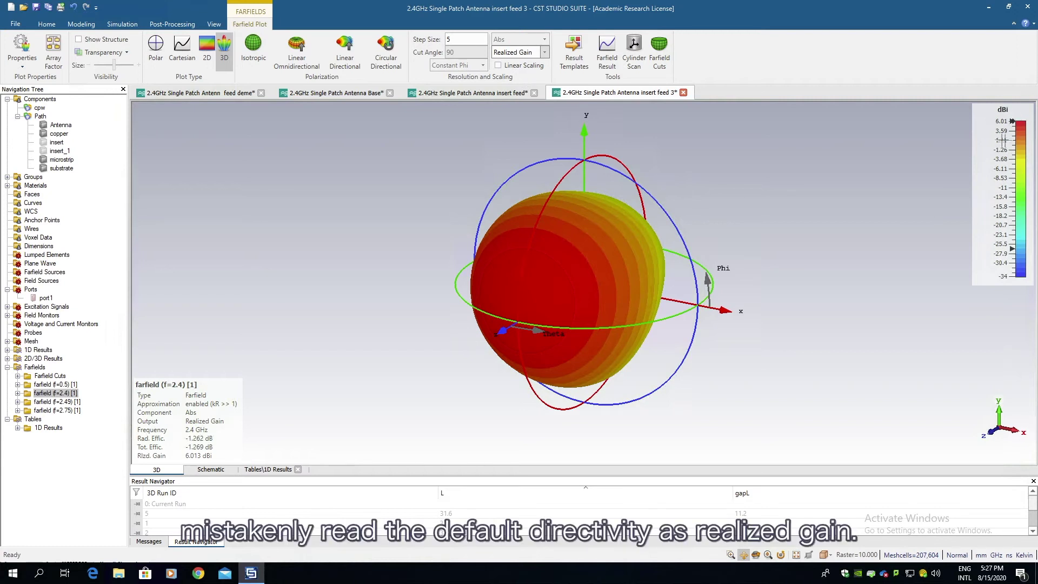
- Show the antenna structure together with the 2.4 GHz farfield and shrink the farfield plot so the patch board can be seen
{"action": "left_click", "coordinate": [104, 39]}
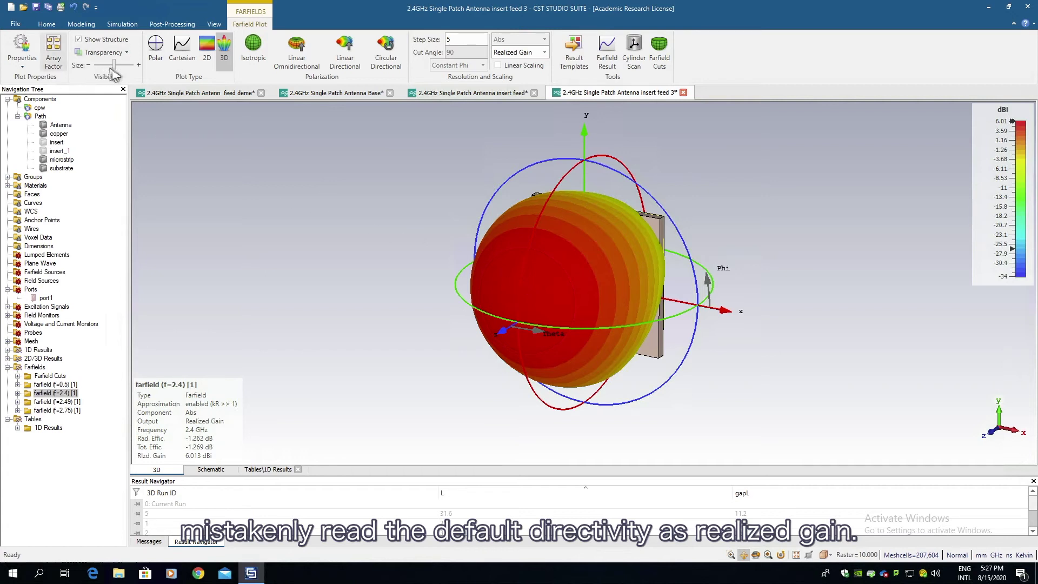
{"action": "left_click_drag", "start_coordinate": [113, 65], "coordinate": [120, 65]}
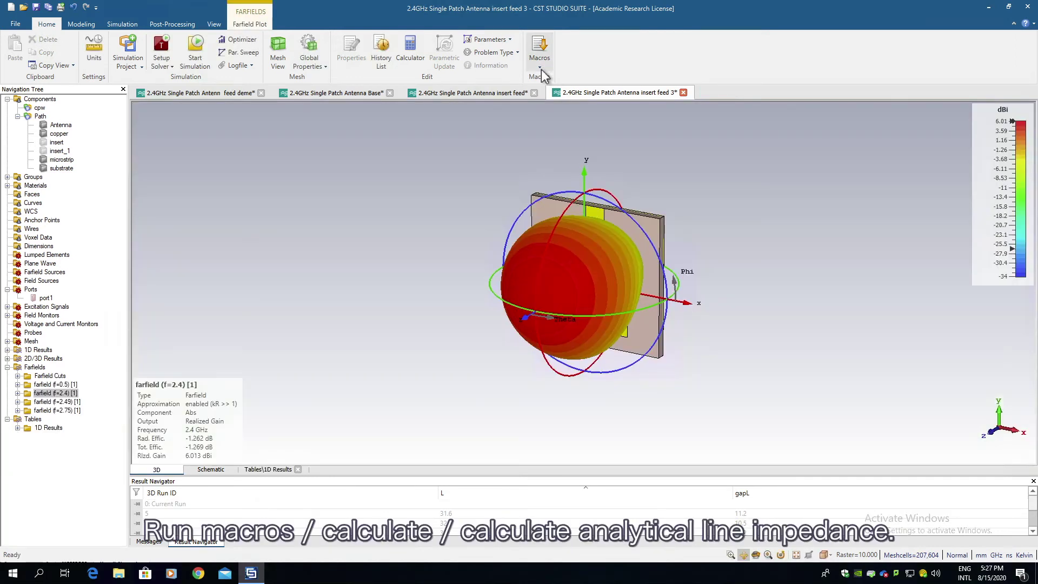
- Run the Calculate analytical Line Impedance macro and choose Thin Microstrip as the transmission line type
{"action": "left_click", "coordinate": [540, 67]}
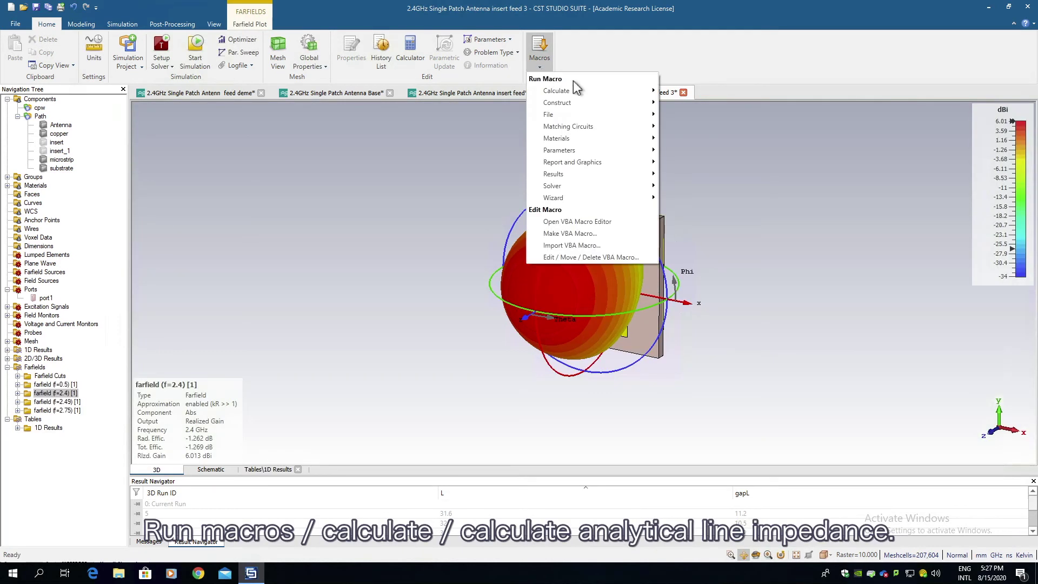
{"action": "mouse_move", "coordinate": [568, 91]}
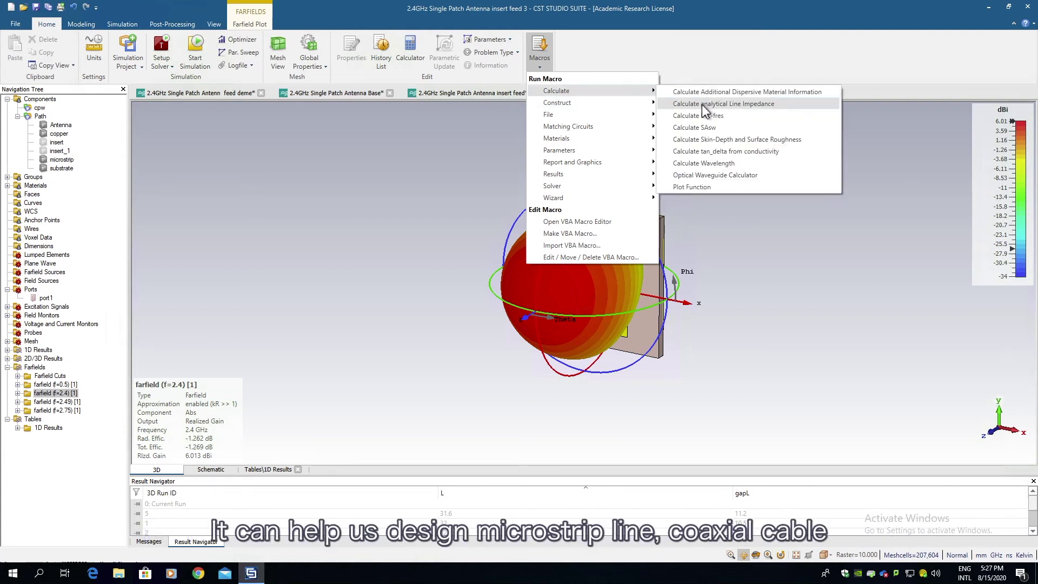
{"action": "left_click", "coordinate": [703, 104]}
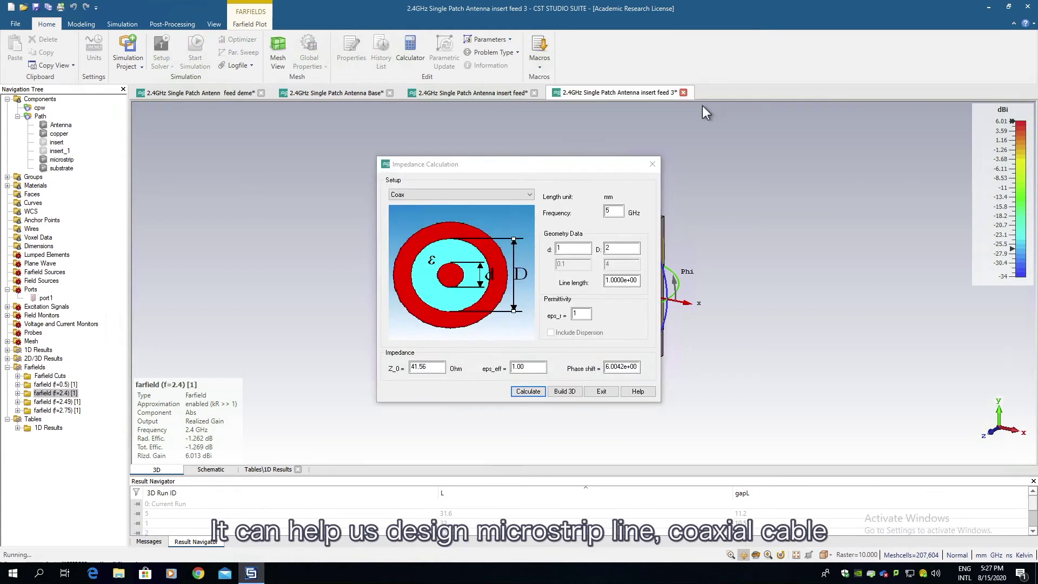
{"action": "left_click", "coordinate": [509, 195]}
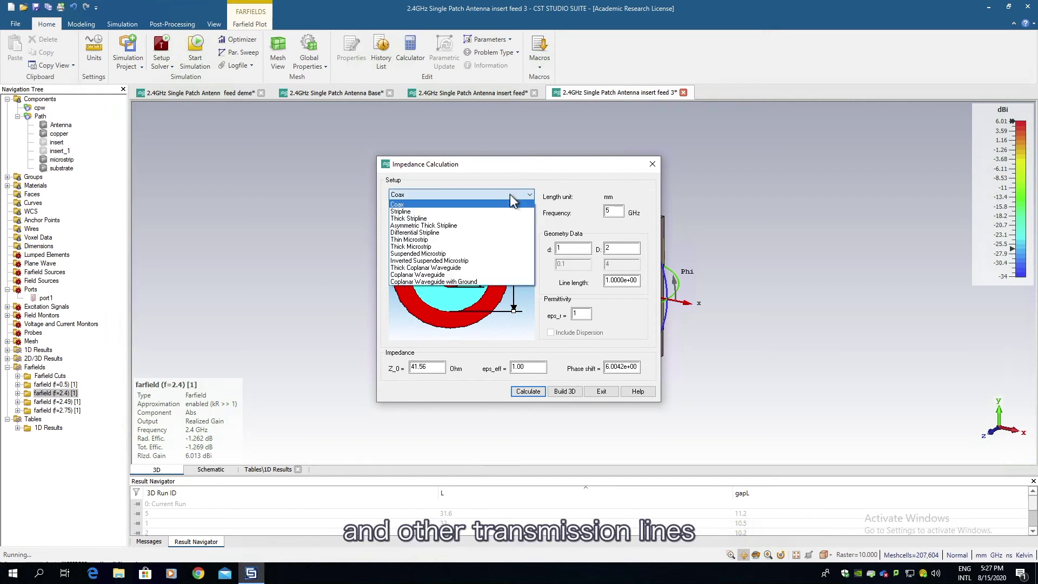
{"action": "left_click", "coordinate": [416, 239]}
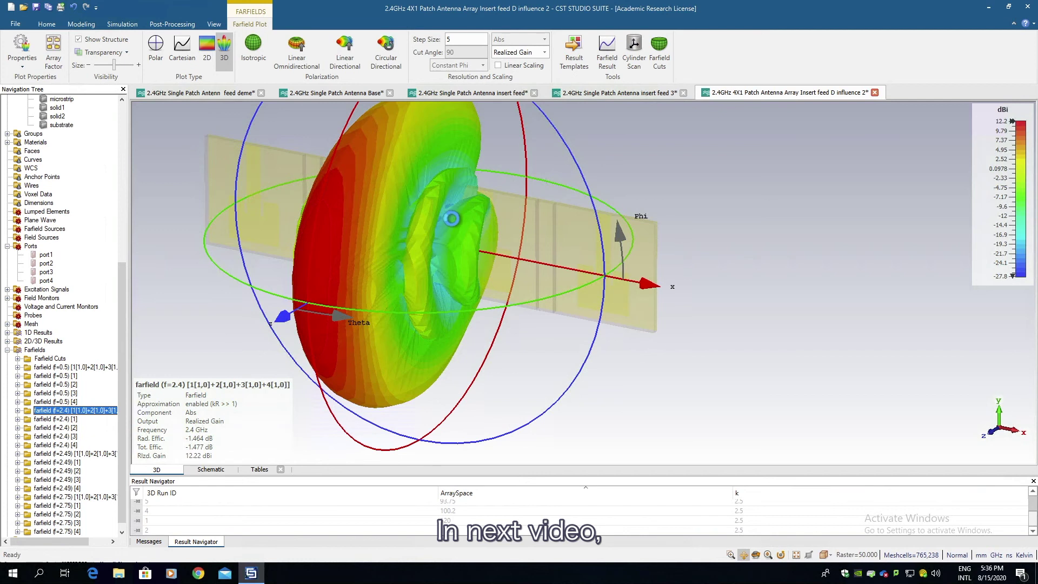
{"action": "left_click_drag", "start_coordinate": [452, 218], "coordinate": [619, 262]}
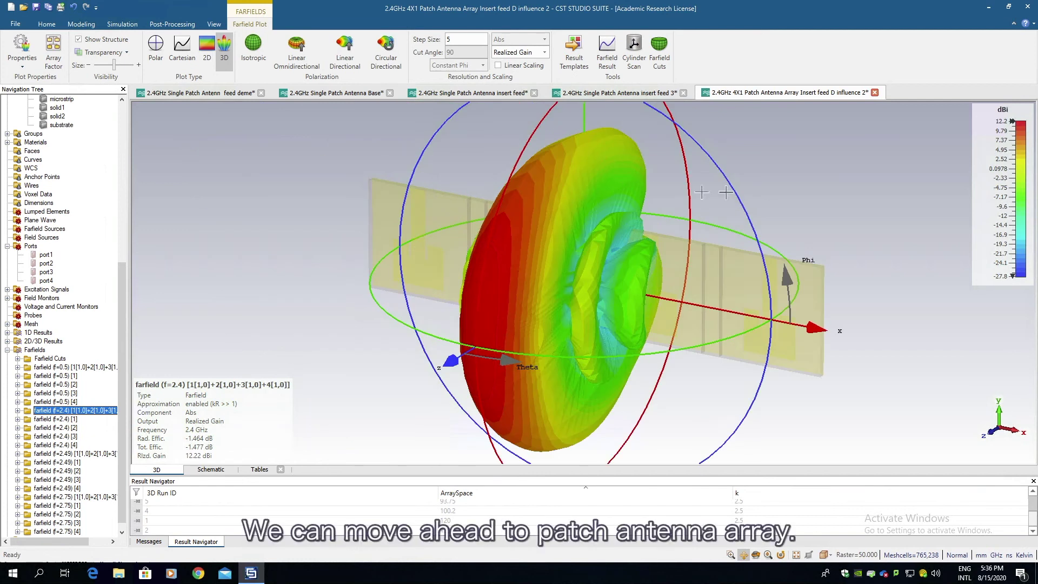